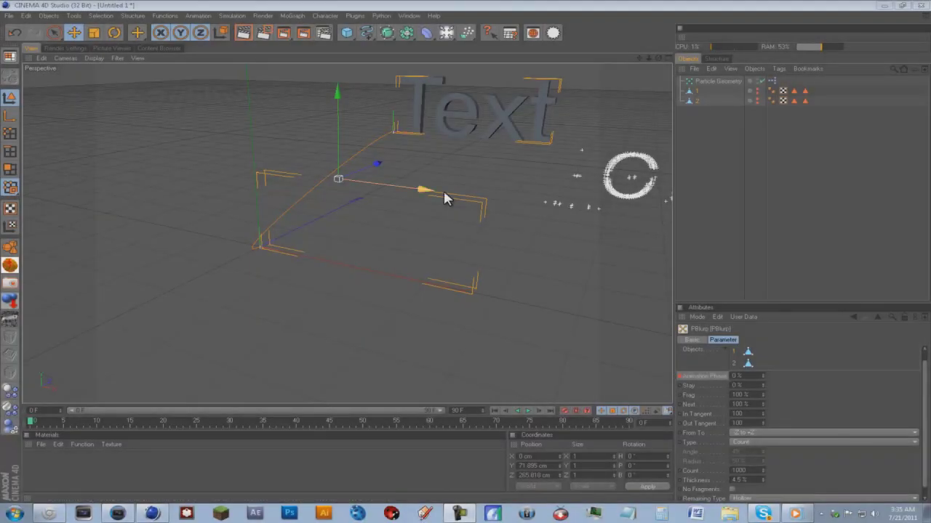
Step: Play back the existing text-shattering animation from a closer angle and scrub through its final frames
drag(660, 59, 478, 258)
click(529, 411)
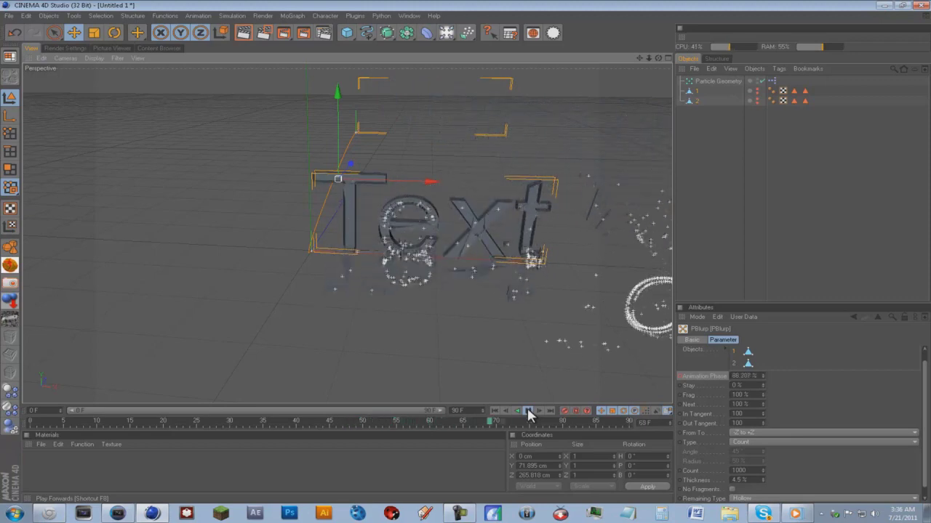
click(528, 411)
click(620, 422)
mouse_move(618, 425)
mouse_down()
mouse_move(32, 427)
mouse_move(559, 439)
mouse_move(609, 426)
mouse_up()
Step: Delete the Particle Geometry object and both old text meshes to empty the scene
drag(702, 125, 694, 81)
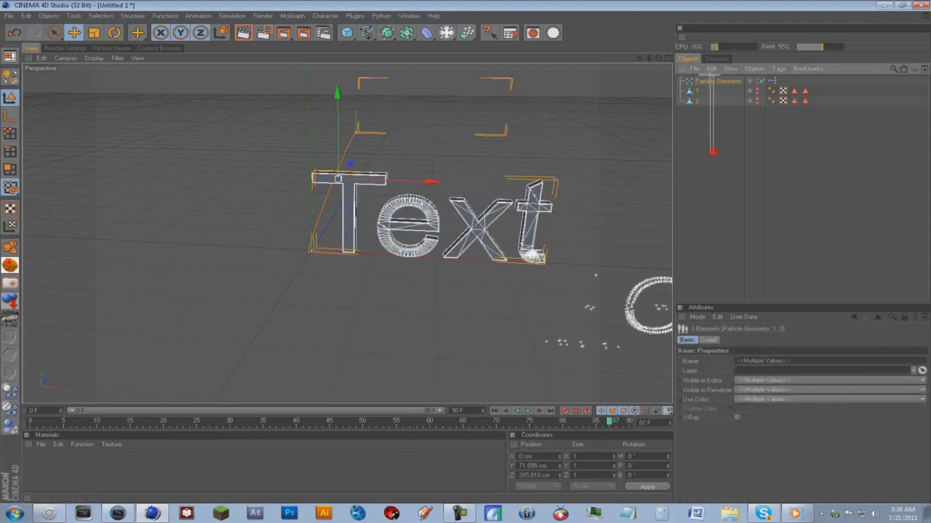
click(711, 81)
key(Delete)
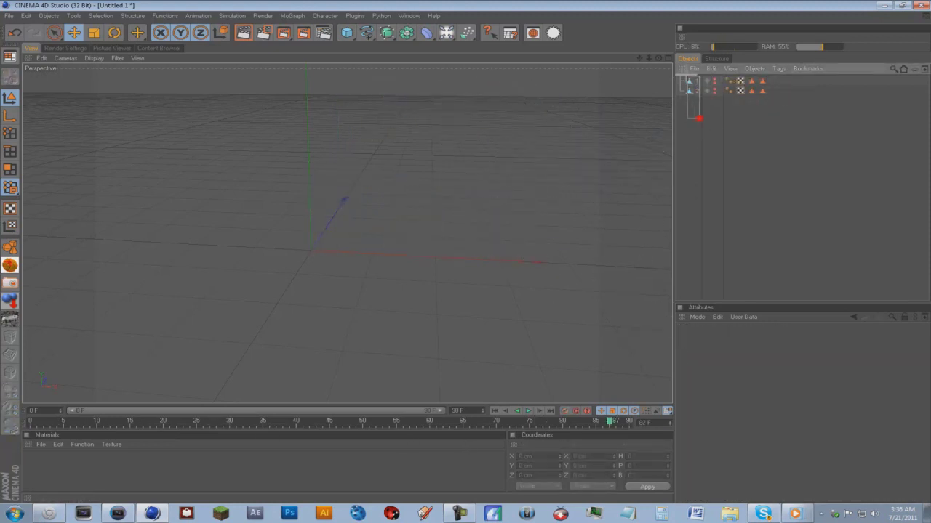
drag(696, 109, 690, 77)
key(Delete)
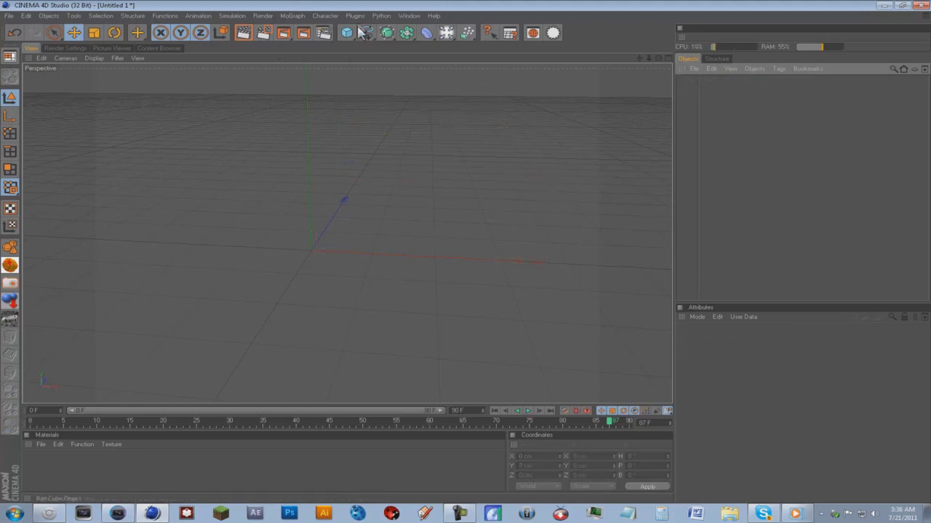
Step: Add a MoText object and set its depth to 65
click(293, 15)
click(295, 124)
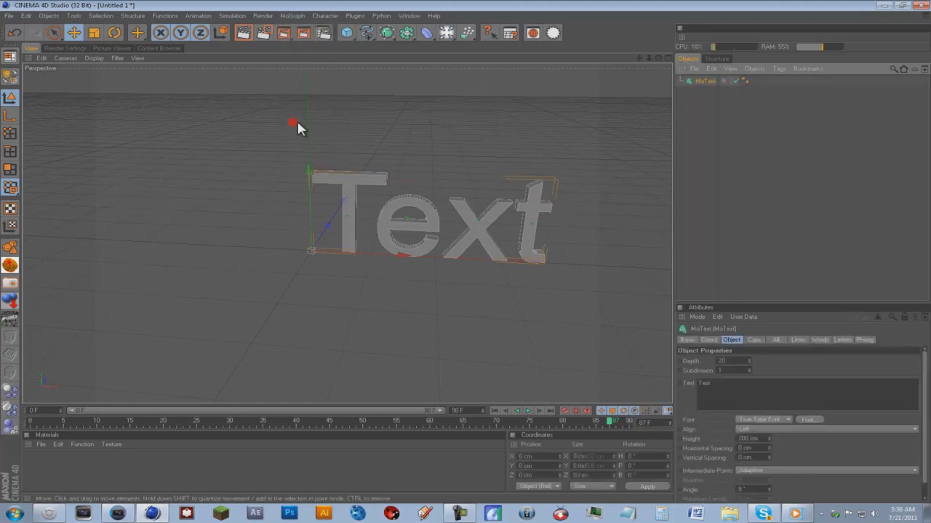
double_click(738, 384)
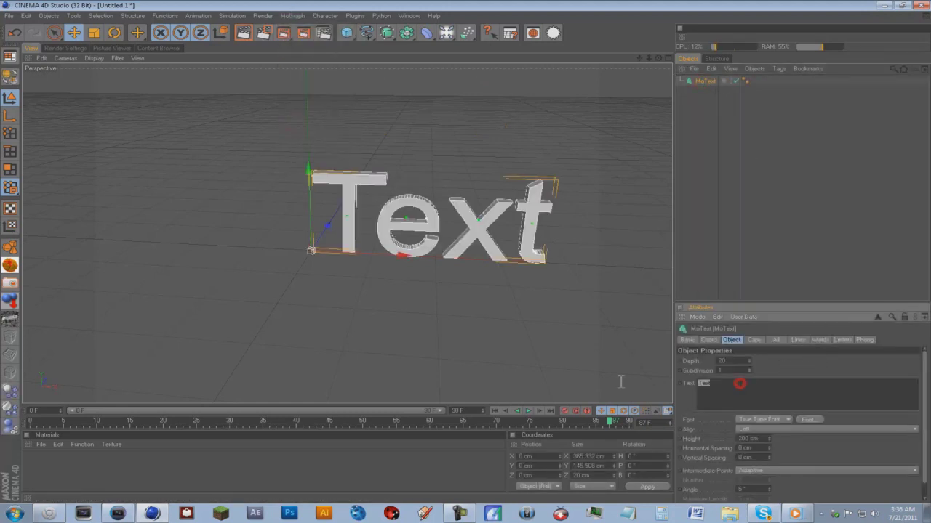
drag(749, 361, 750, 364)
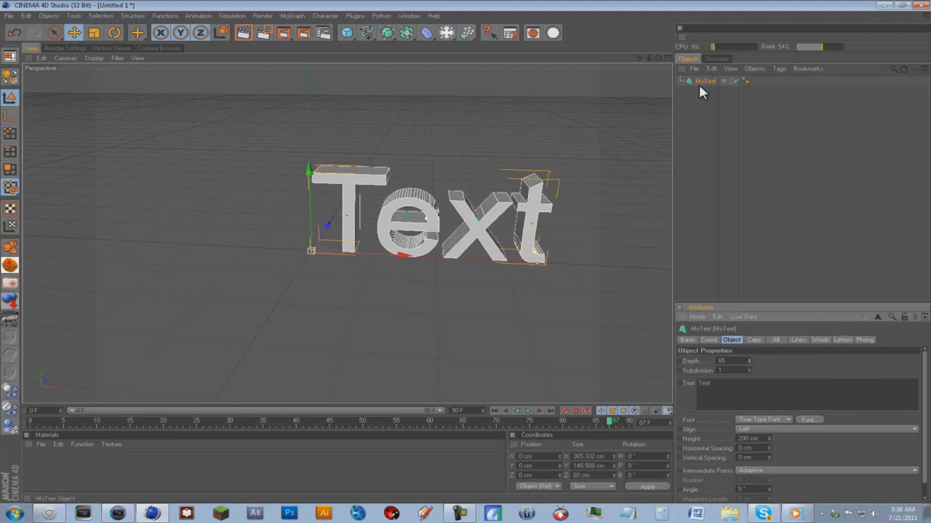
Step: Duplicate the MoText object and move the original to about 185 cm in Y and 472 cm in Z
ctrl+drag(701, 82, 689, 107)
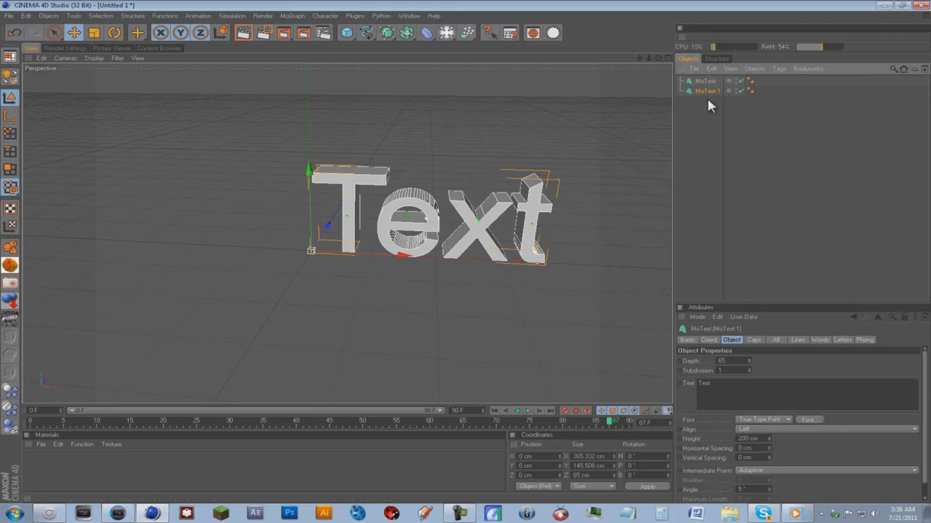
click(726, 83)
drag(330, 227, 467, 255)
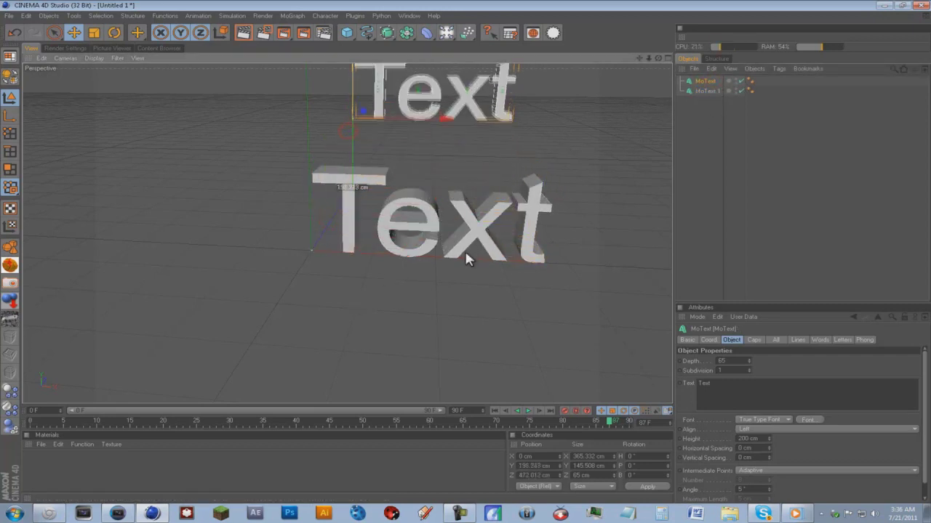
Step: Rename the rear text object as 2 and the front one as 1
double_click(706, 82)
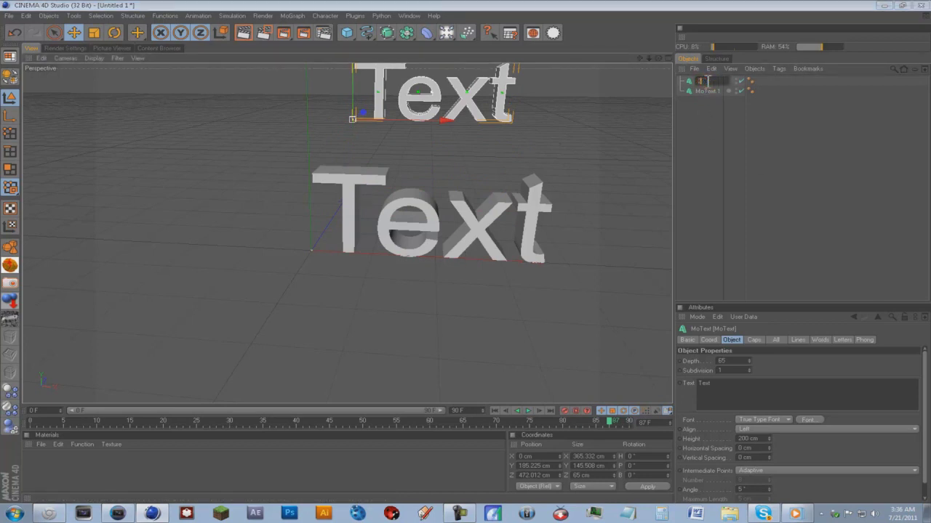
click(705, 91)
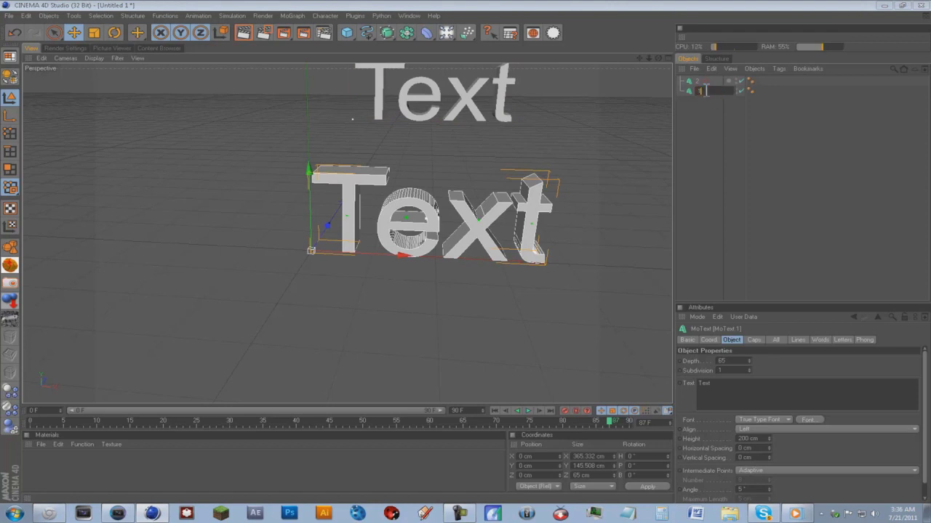
key(Return)
Step: Make text objects 1 and 2 editable, including all of their child objects
drag(687, 74, 694, 110)
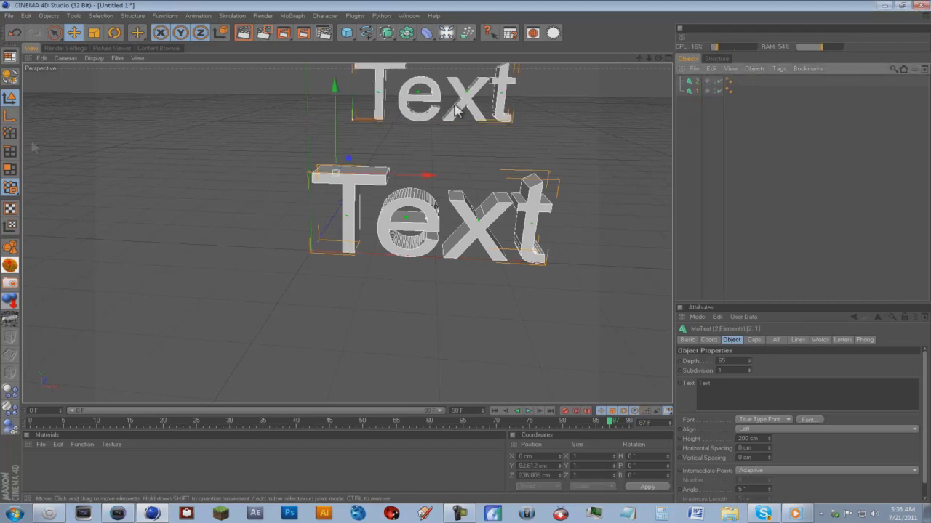
click(10, 76)
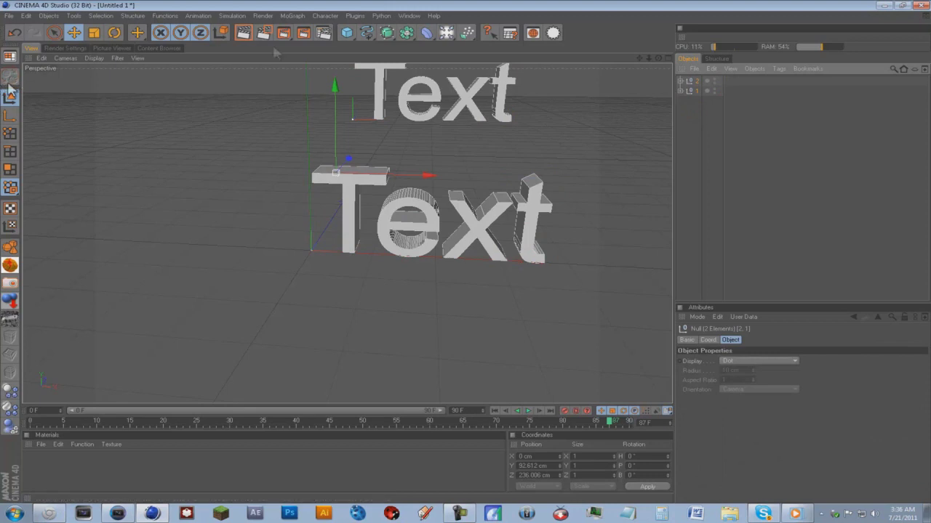
right_click(698, 87)
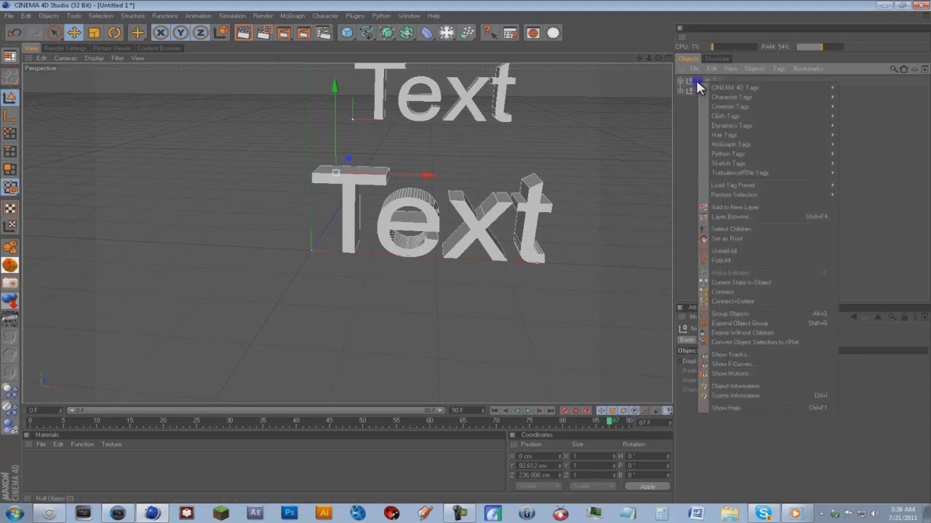
click(745, 229)
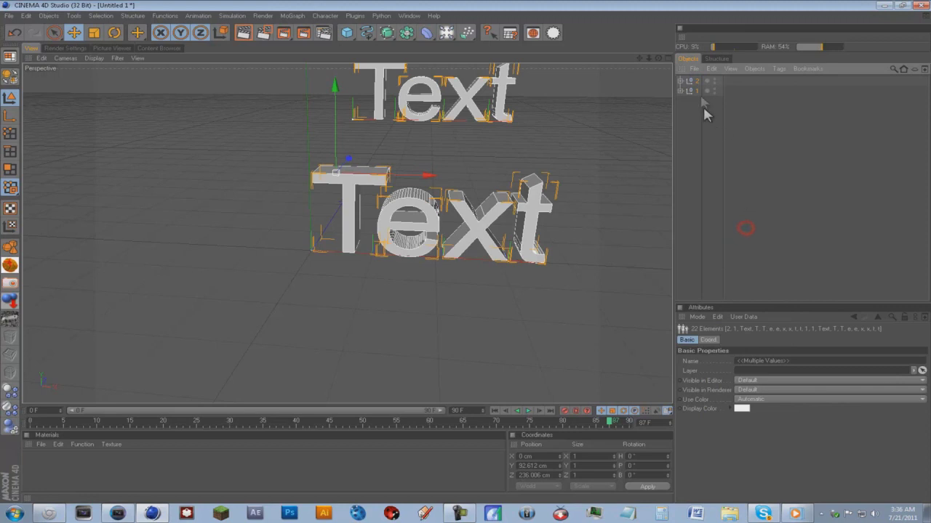
click(10, 78)
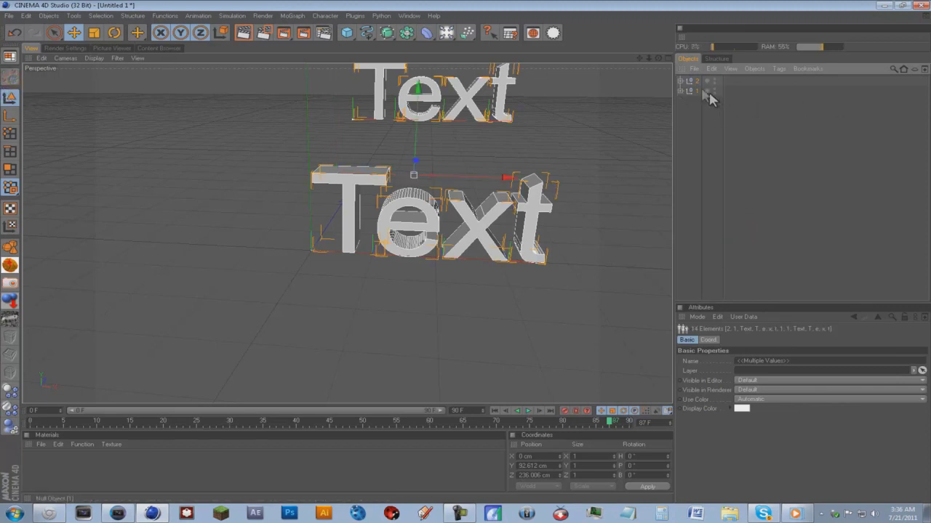
Step: Merge text object 2 and all its children into a single mesh with Connect+Delete
click(696, 81)
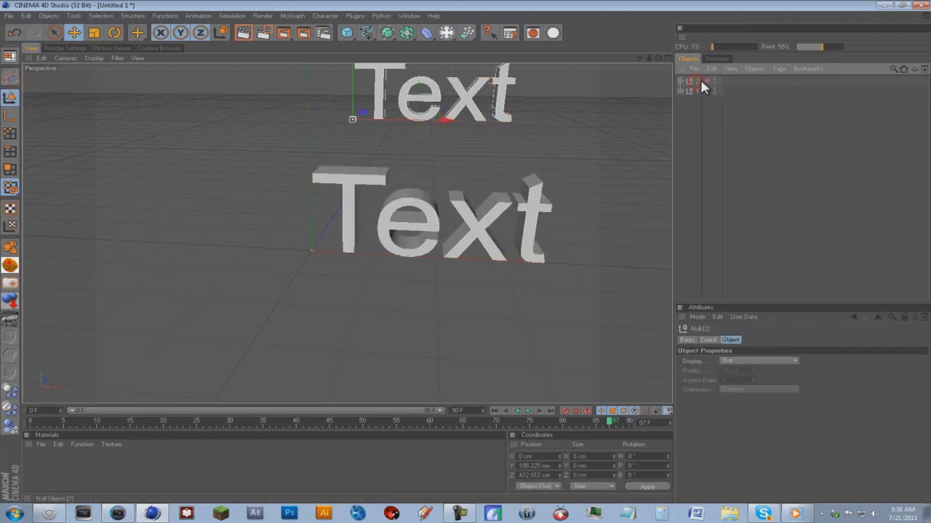
right_click(696, 81)
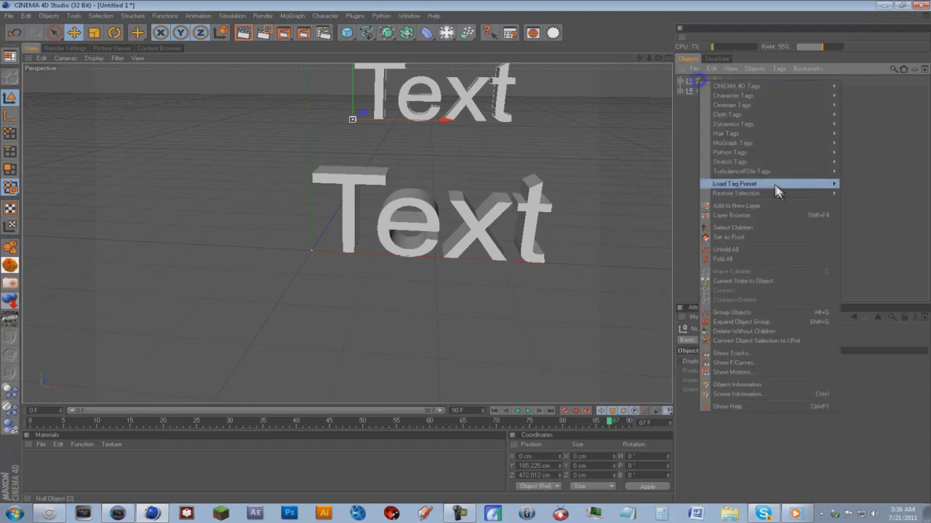
click(749, 227)
right_click(696, 82)
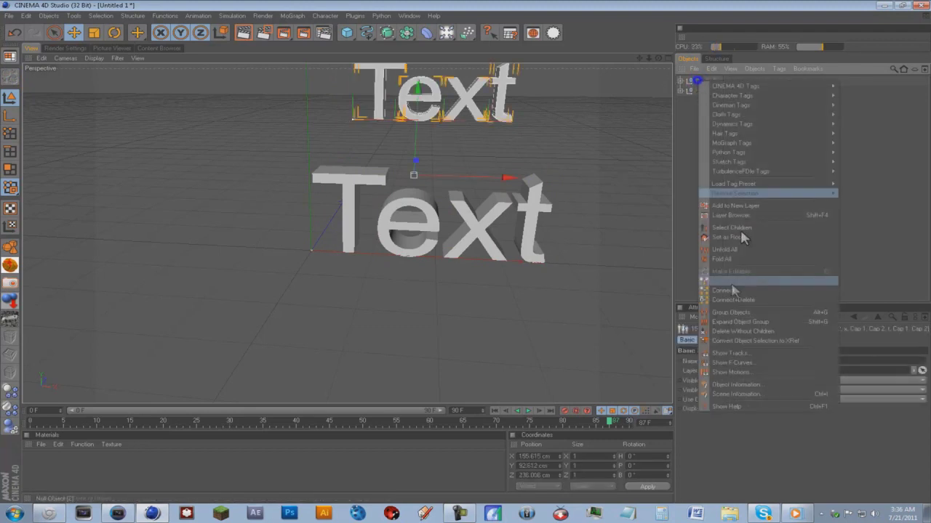
click(749, 301)
Step: Merge text object 1 and all its children into a single mesh with Connect+Delete
click(691, 89)
right_click(695, 88)
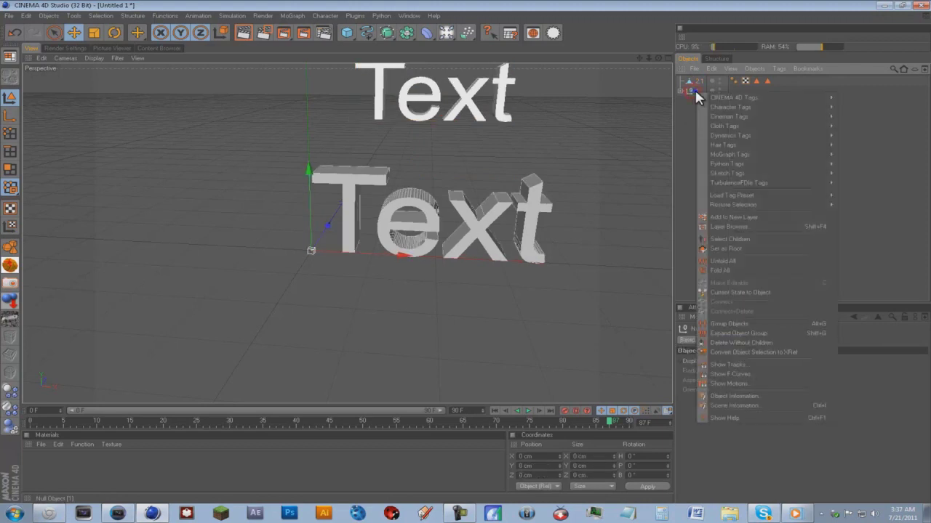
click(738, 240)
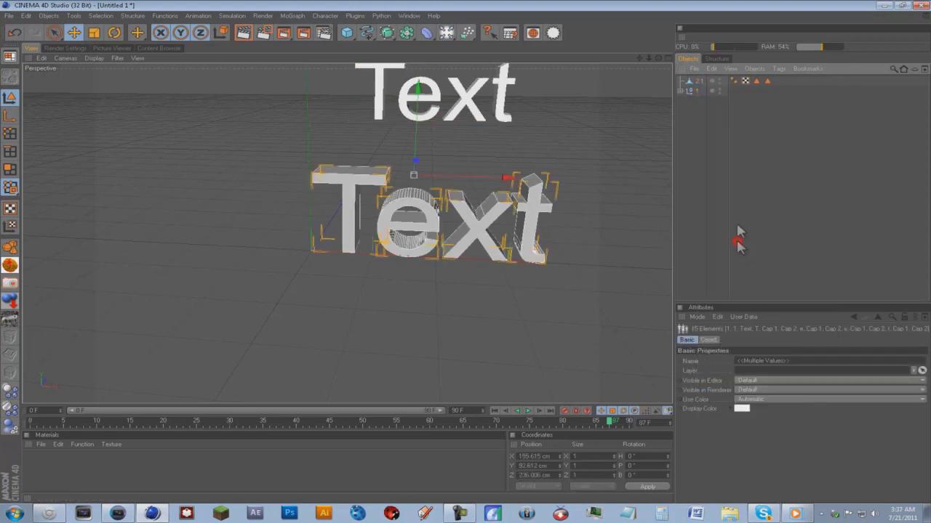
right_click(692, 88)
click(731, 309)
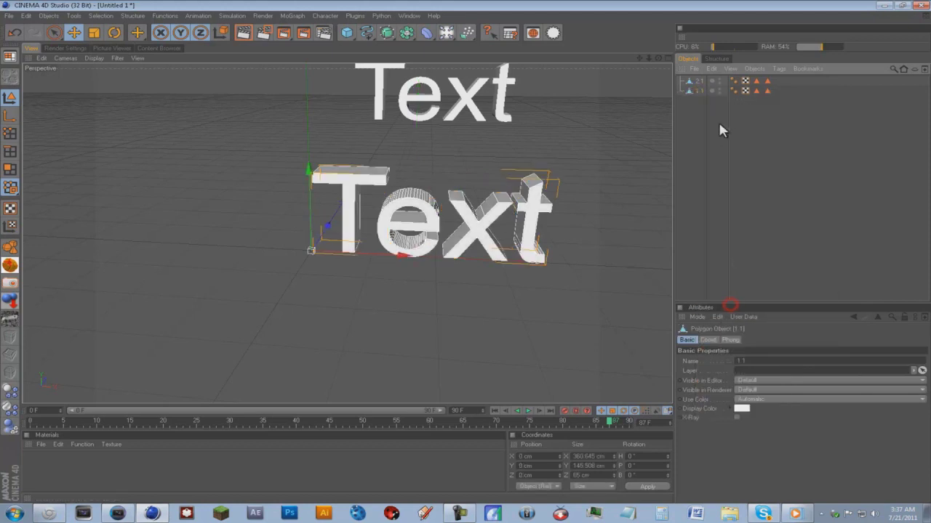
Step: Add a Thinking Particles Particle Geometry object to the scene
drag(719, 127, 702, 75)
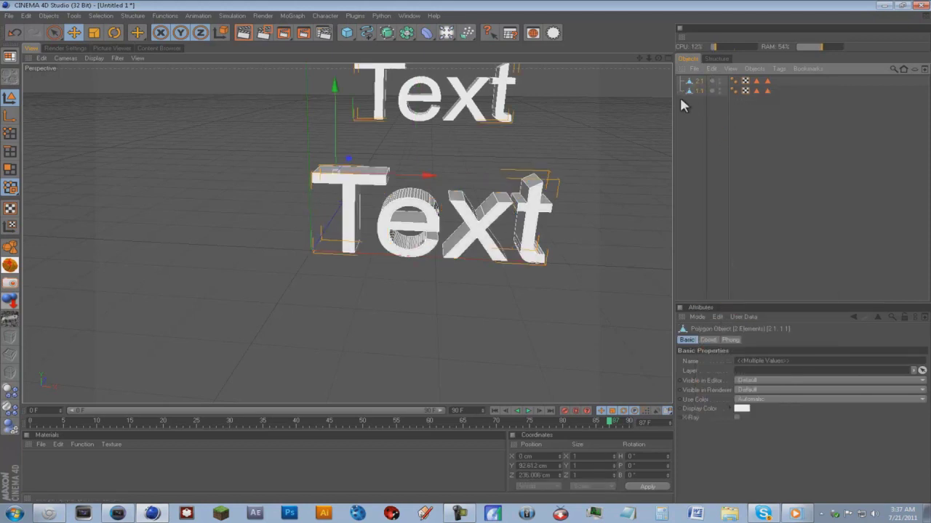
drag(658, 58, 464, 254)
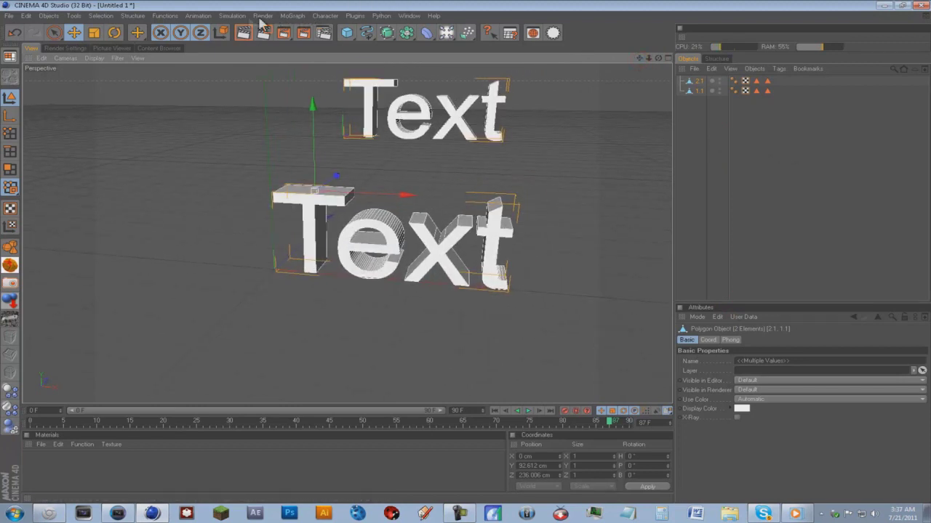
click(232, 16)
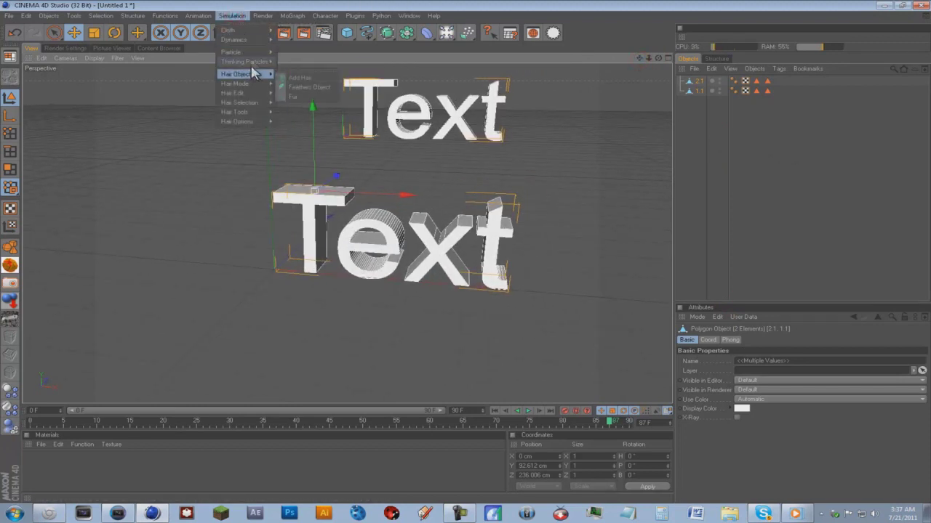
mouse_move(251, 61)
click(330, 67)
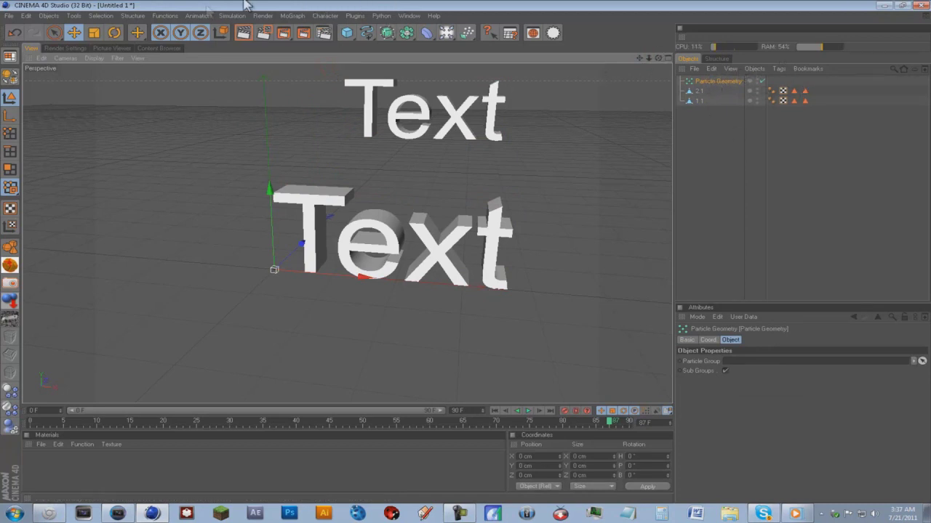
Step: Assign the All particle group from the Thinking Particles settings to the Particle Geometry object, and close the settings
click(232, 17)
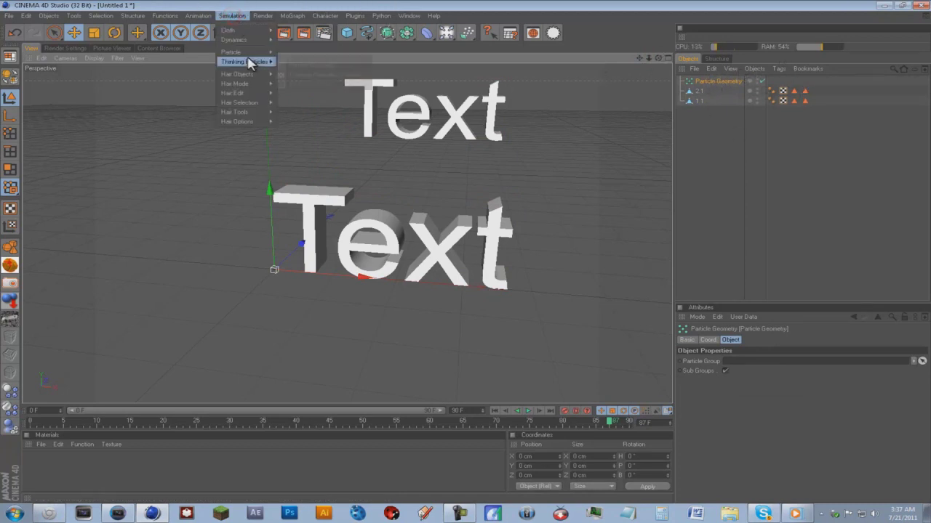
mouse_move(247, 62)
click(306, 77)
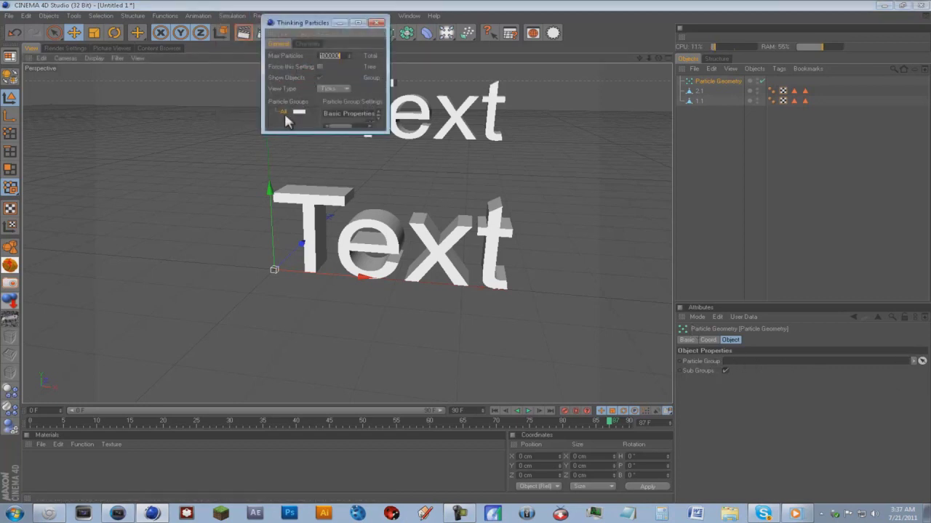
drag(283, 112, 779, 364)
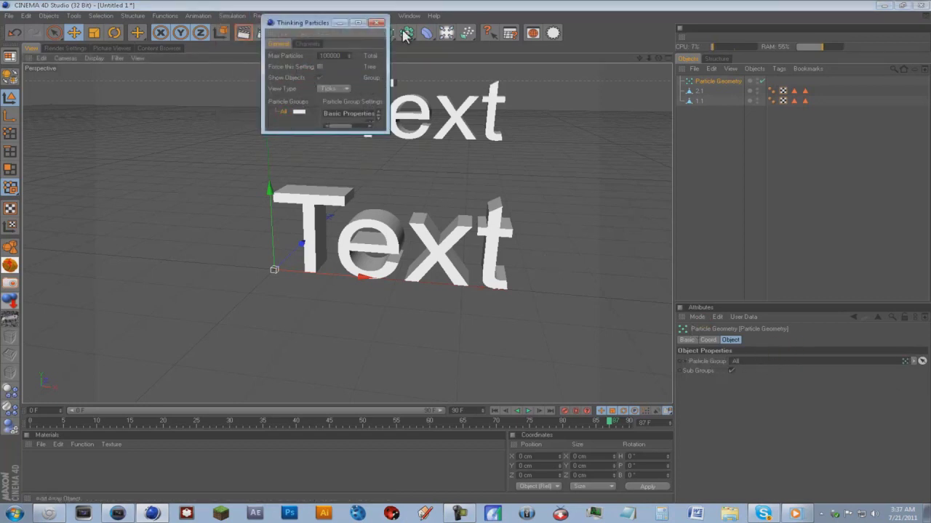
click(376, 24)
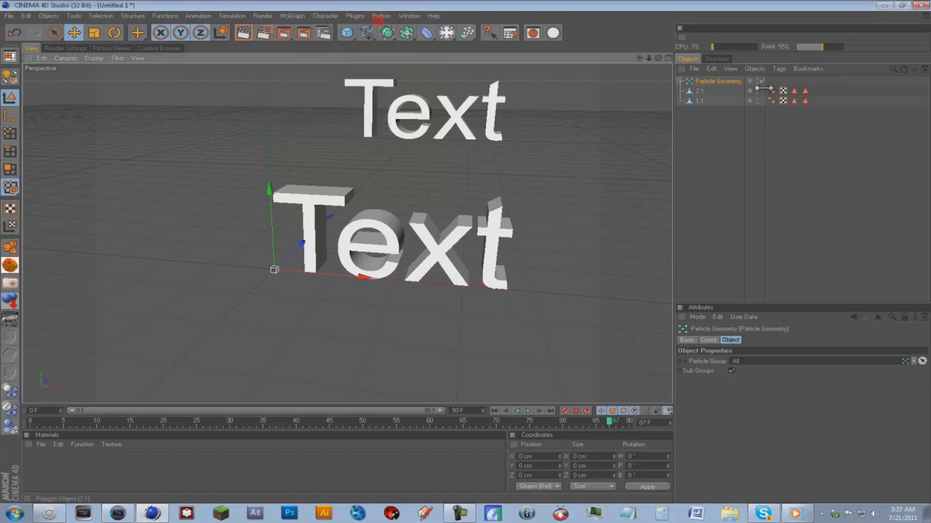
Step: Add an XPresso tag to the Particle Geometry object and reposition its editor window
right_click(709, 87)
mouse_move(718, 88)
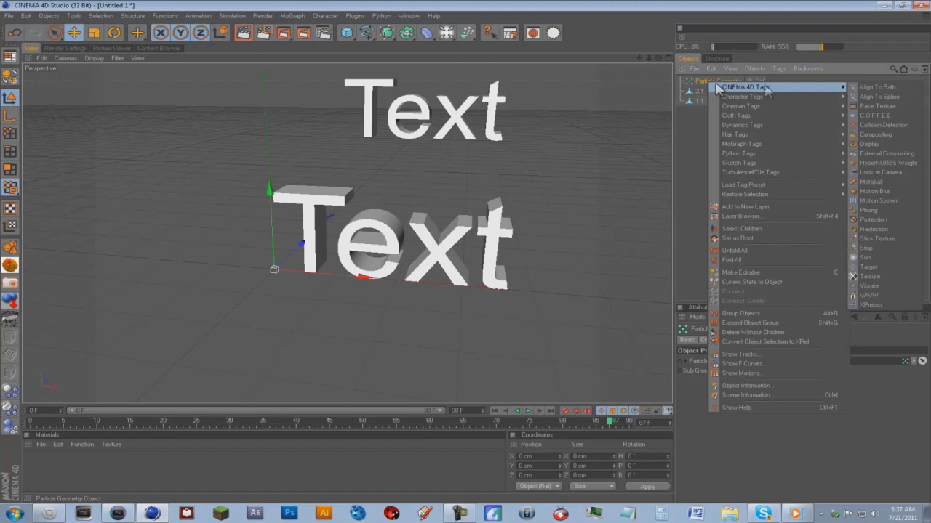
click(871, 305)
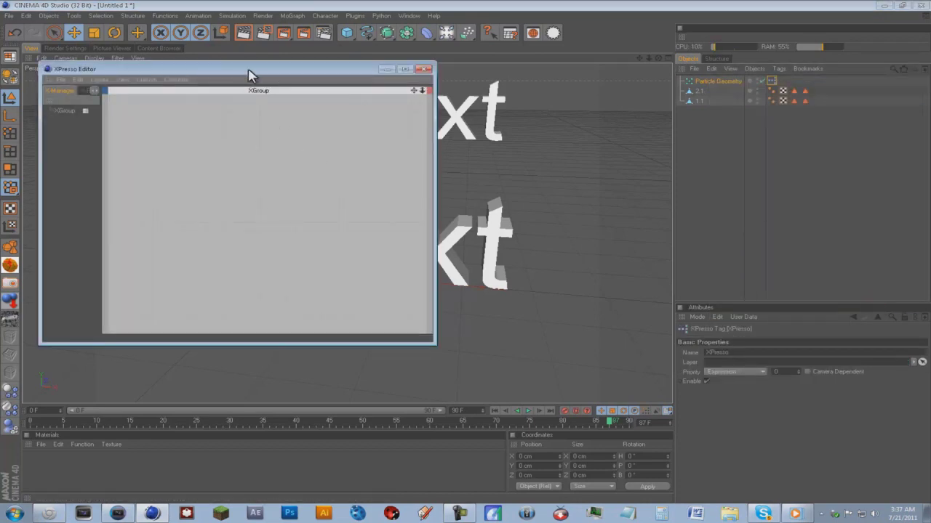
drag(249, 70, 287, 67)
Step: Add a Thinking Particles PBlurp generator node to the XPresso graph
right_click(280, 169)
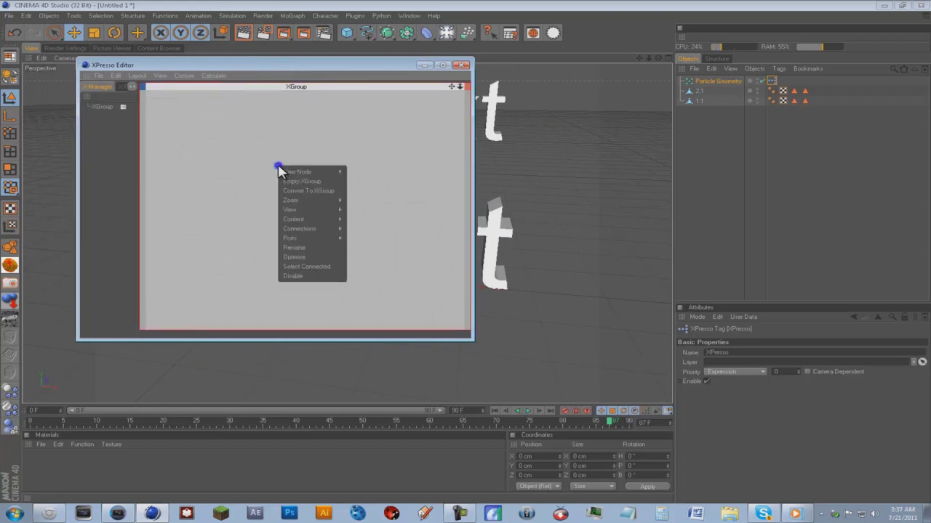
mouse_move(284, 174)
mouse_move(350, 211)
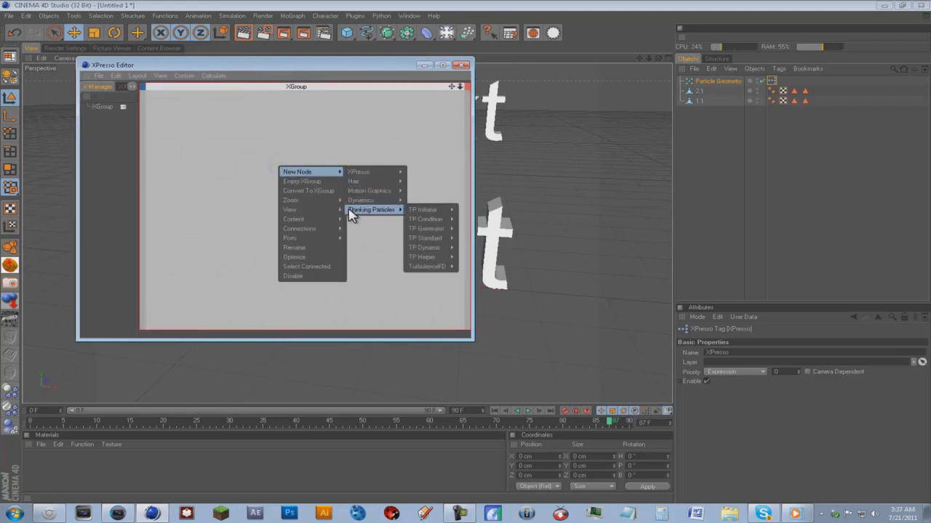
mouse_move(438, 231)
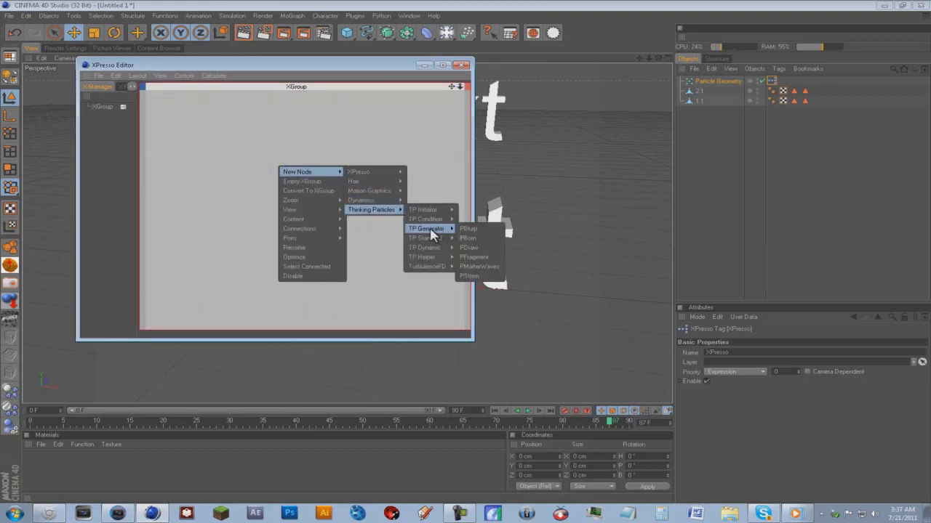
click(480, 231)
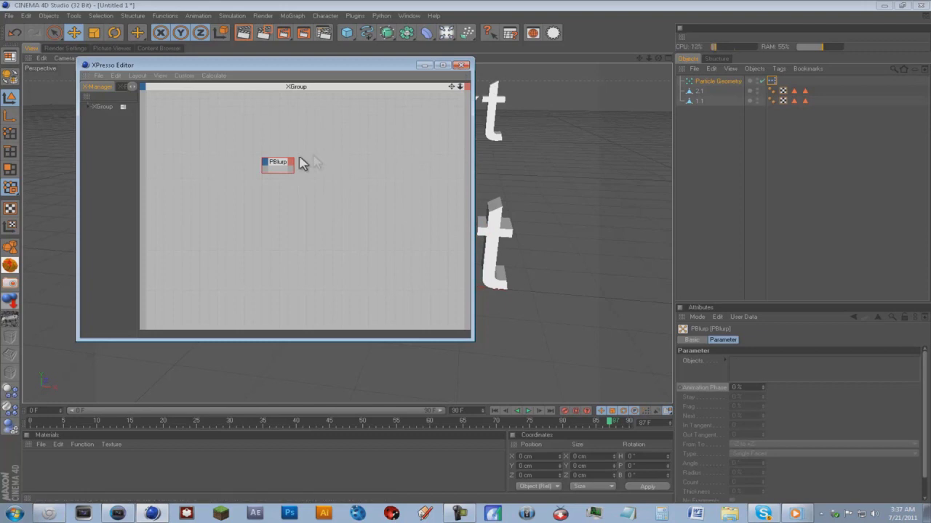
Step: Assign both text meshes, 2.1 and 1.1, to the PBlurp node's Objects list and close the XPresso Editor
drag(696, 125, 685, 94)
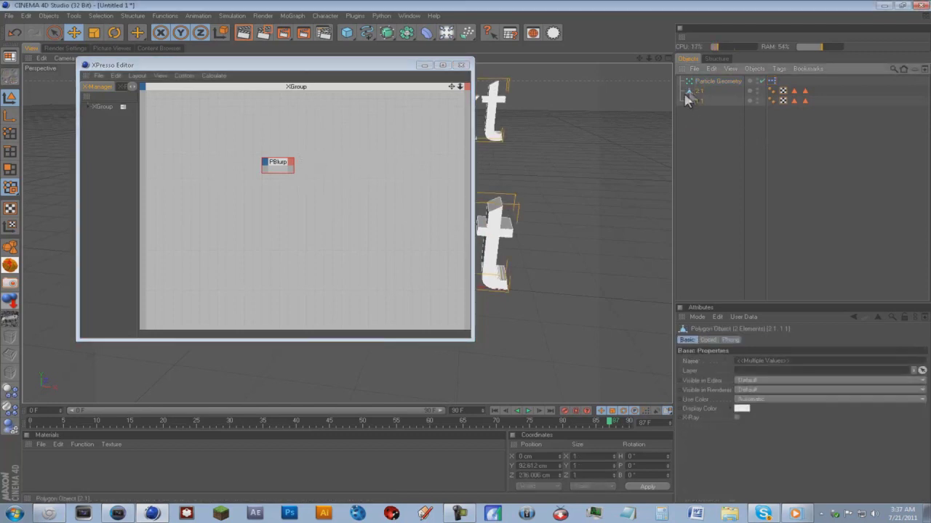
click(280, 164)
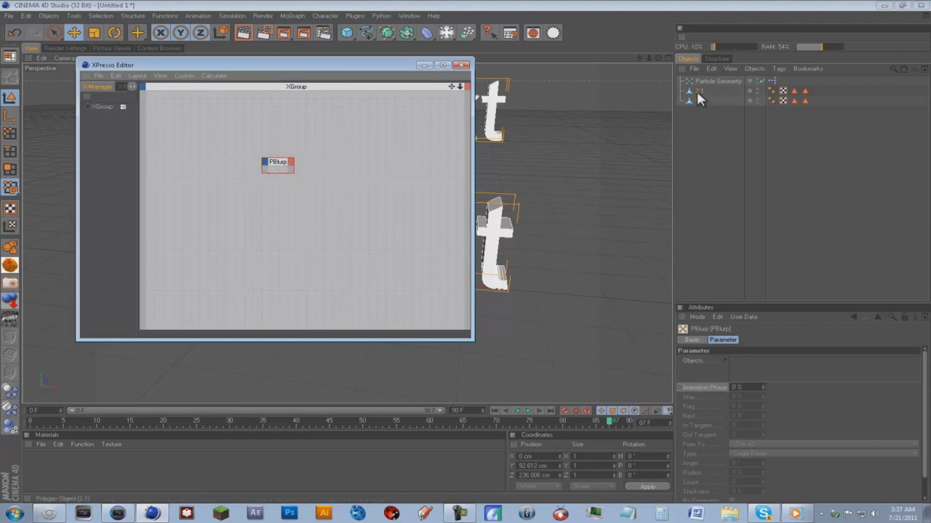
drag(697, 93, 748, 362)
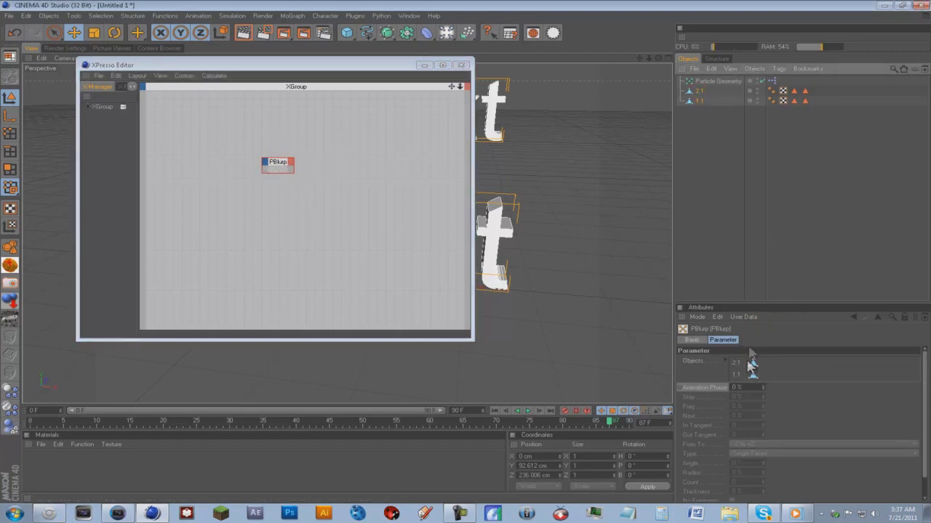
click(459, 65)
click(461, 65)
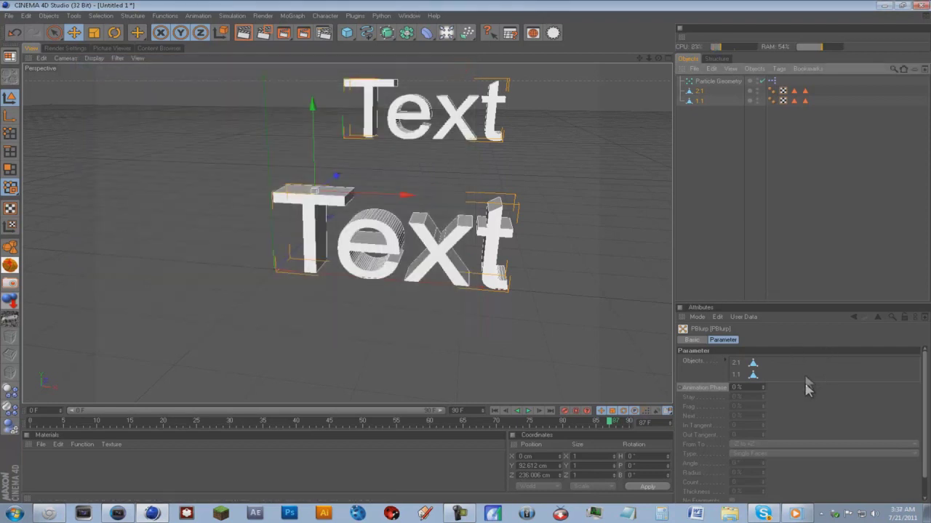
Step: Set both objects in the PBlurp list to fragment type Count, with a count of 1000 and a thickness of 4.5%
drag(804, 369, 745, 367)
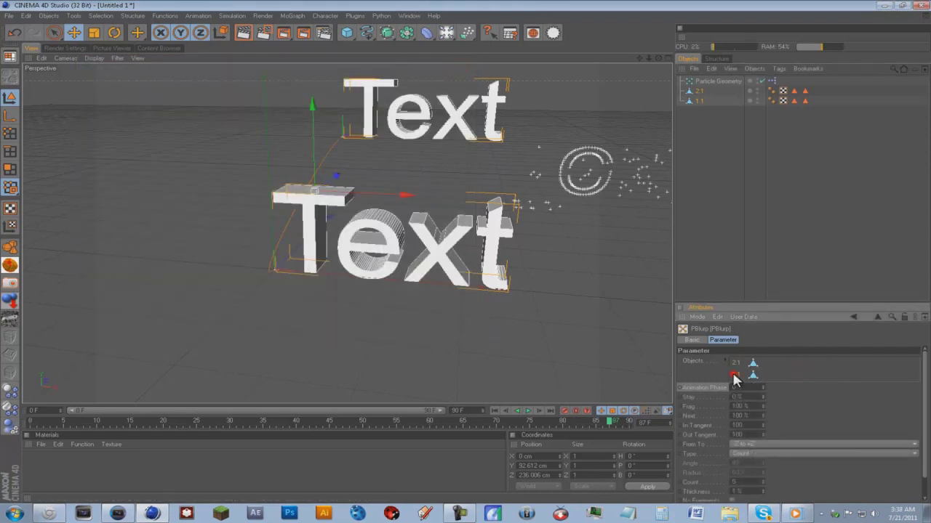
drag(923, 379, 915, 418)
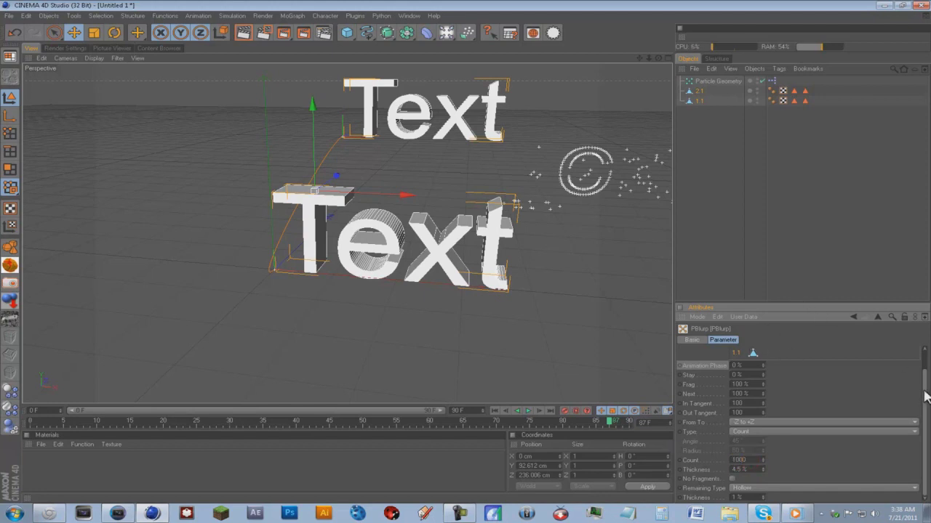
drag(925, 396, 924, 374)
scroll(751, 483, down, 1)
text(4.)
click(748, 456)
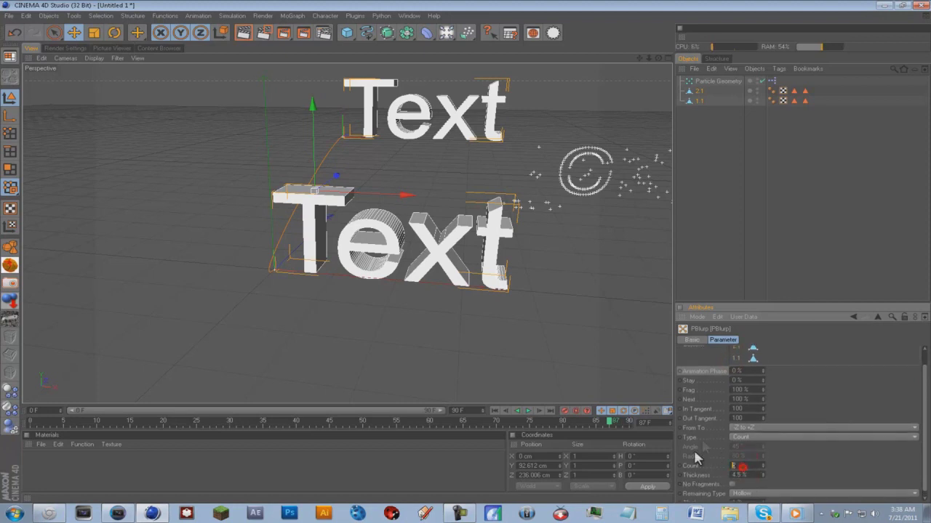
text(1000)
scroll(927, 403, up, 2)
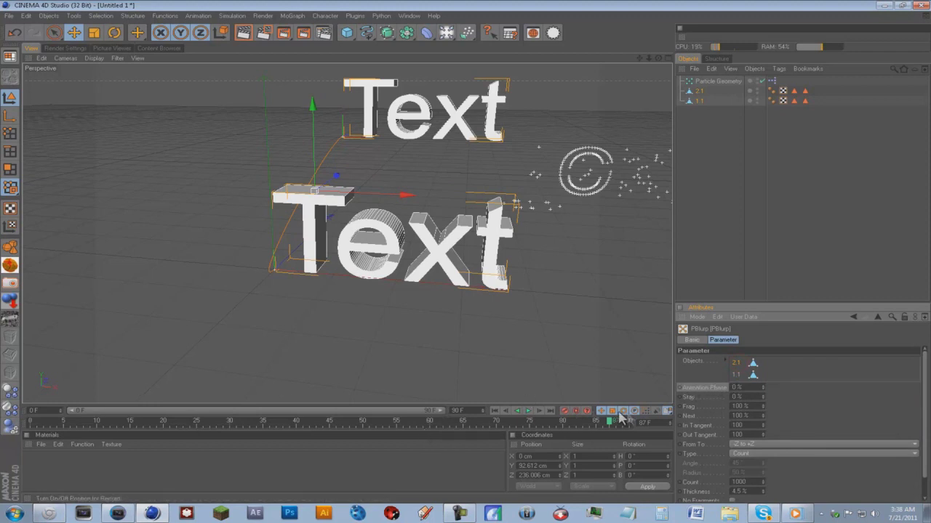
Step: Return the timeline to frame 0 and keyframe the PBlurp node's Animation Phase at 0%
drag(610, 422, 161, 405)
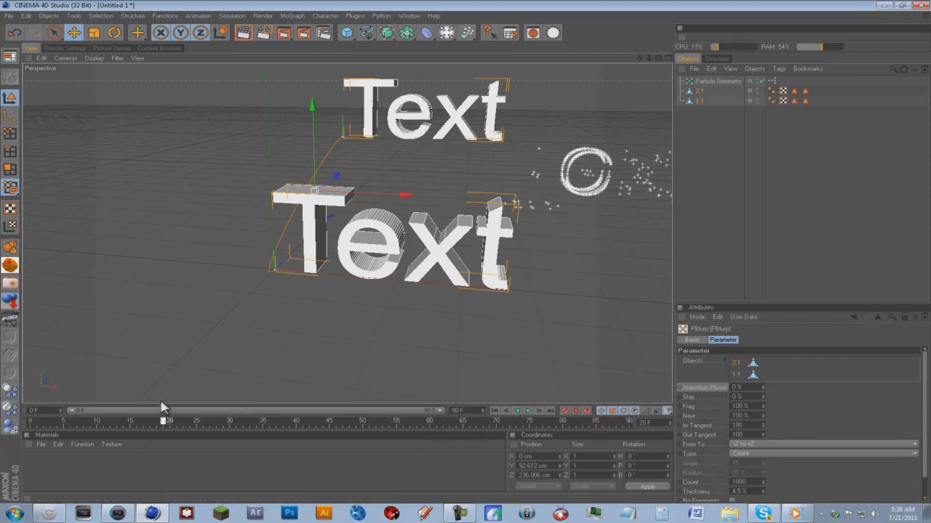
click(495, 410)
drag(423, 424, 2, 408)
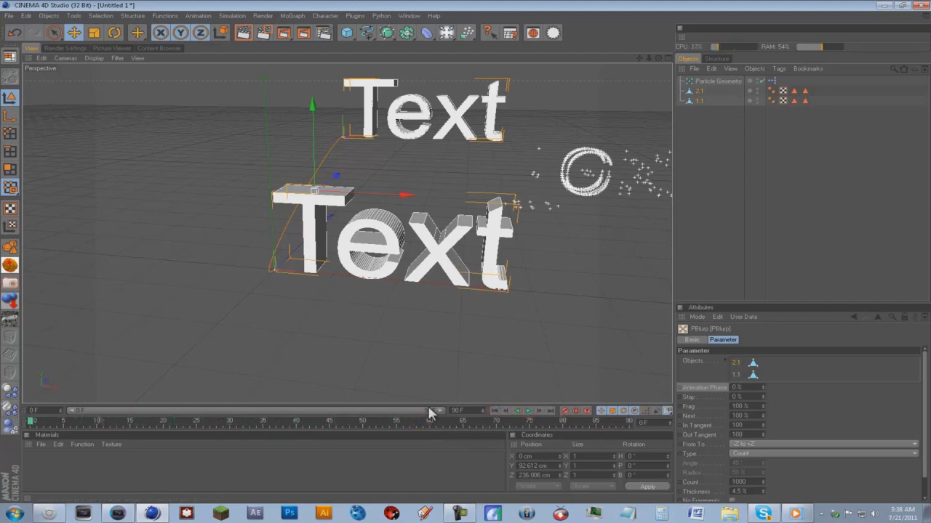
click(679, 387)
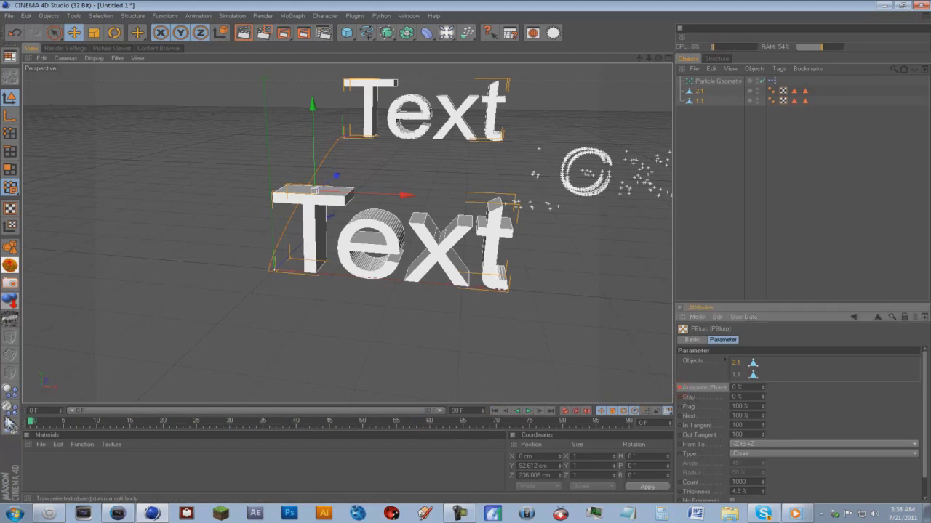
Step: Keyframe the PBlurp node's Animation Phase at 100% on frame 90 and return to the start of the animation
drag(31, 428, 196, 425)
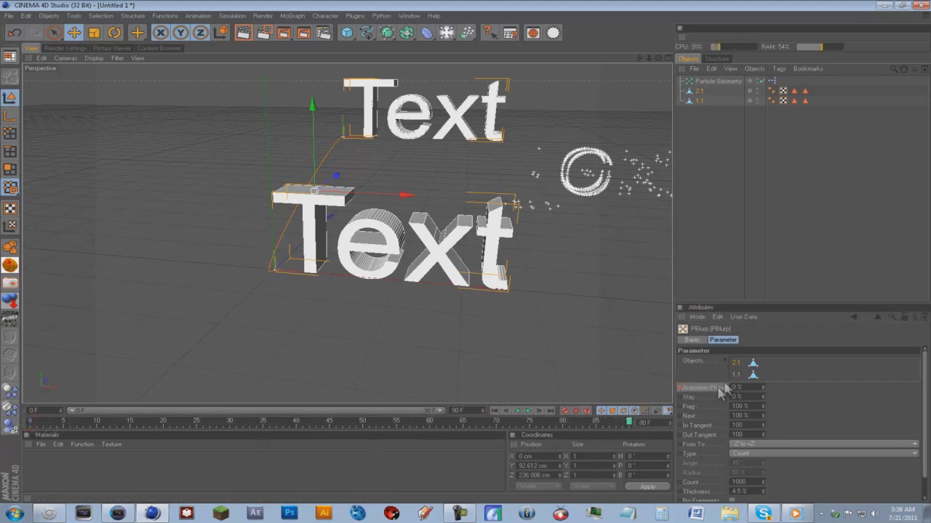
click(754, 387)
text(100)
key(Return)
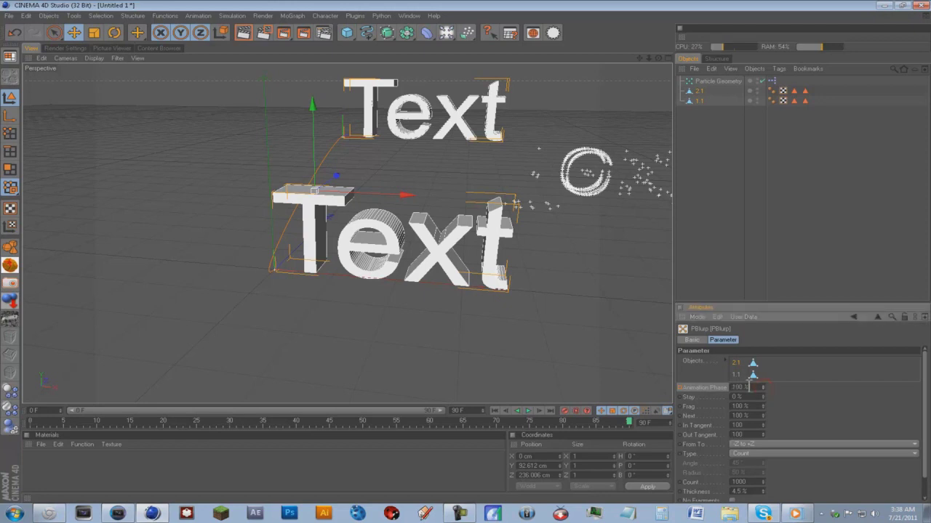
click(680, 389)
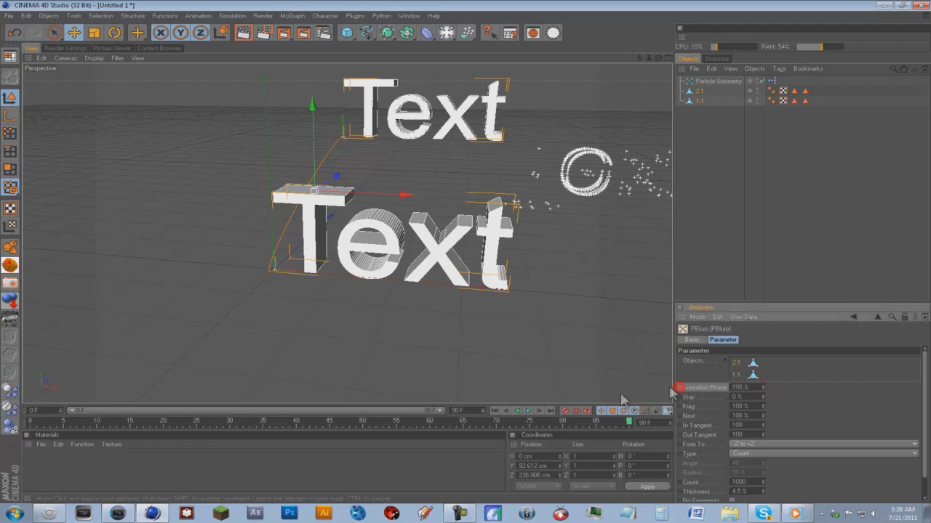
click(495, 412)
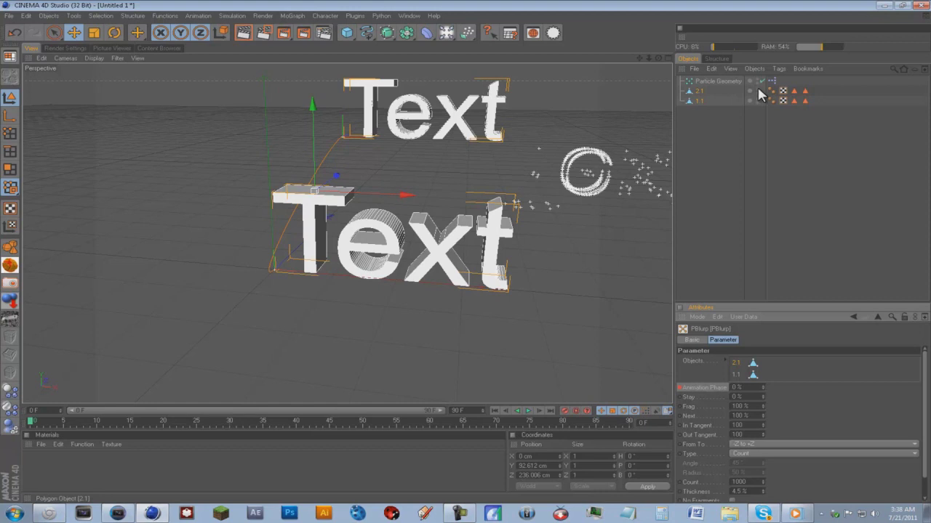
Step: Hide the original text meshes 2.1 and 1.1 in the editor and renderer, and return to the first frame
click(757, 90)
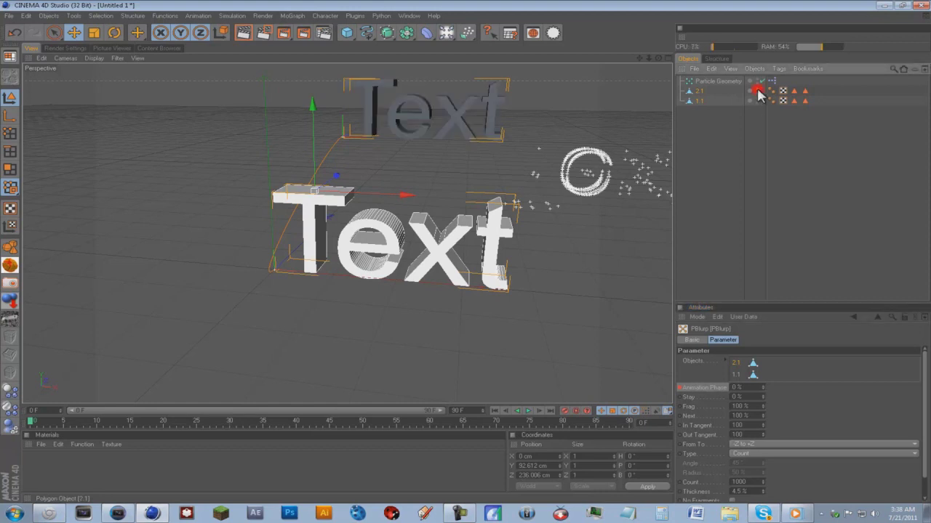
click(757, 99)
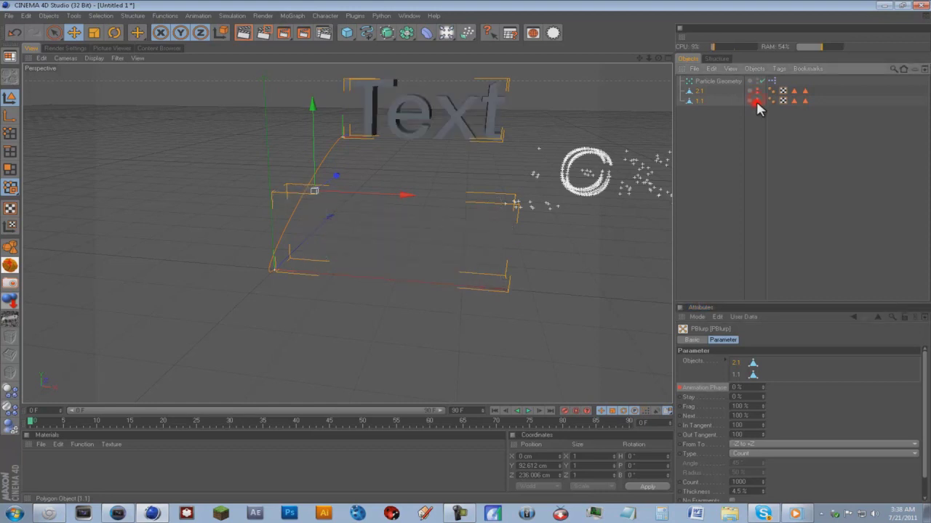
click(551, 411)
click(496, 412)
Step: Play the animation and scrub through the timeline to examine how the text fragments travel between the two meshes
click(528, 411)
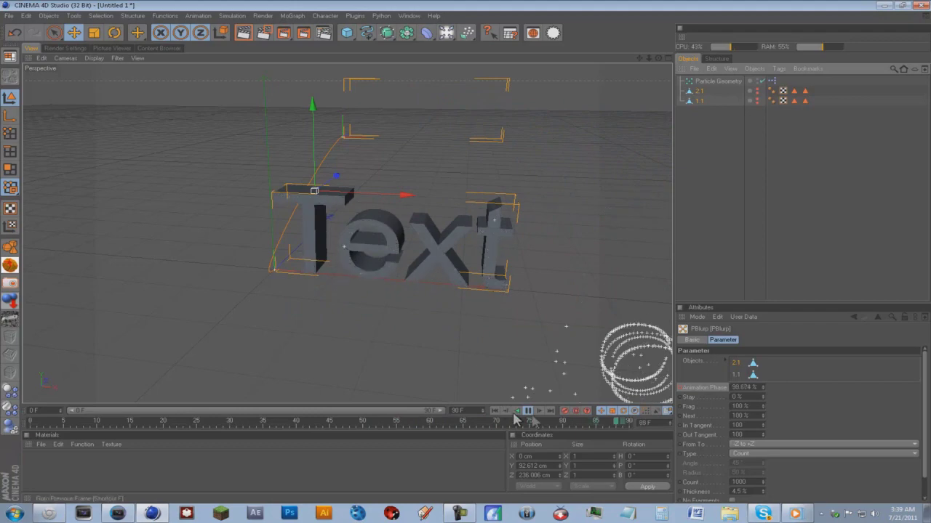
click(36, 421)
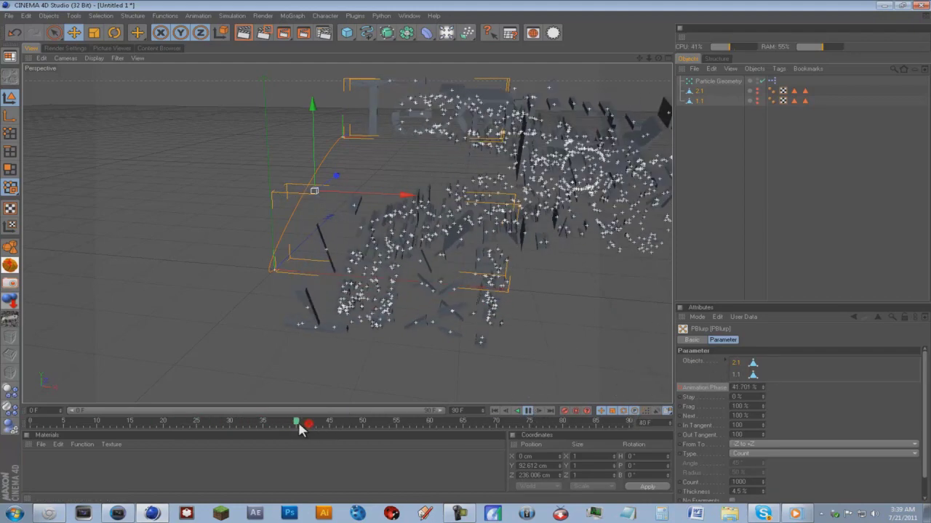
drag(298, 424, 507, 433)
drag(595, 432, 632, 429)
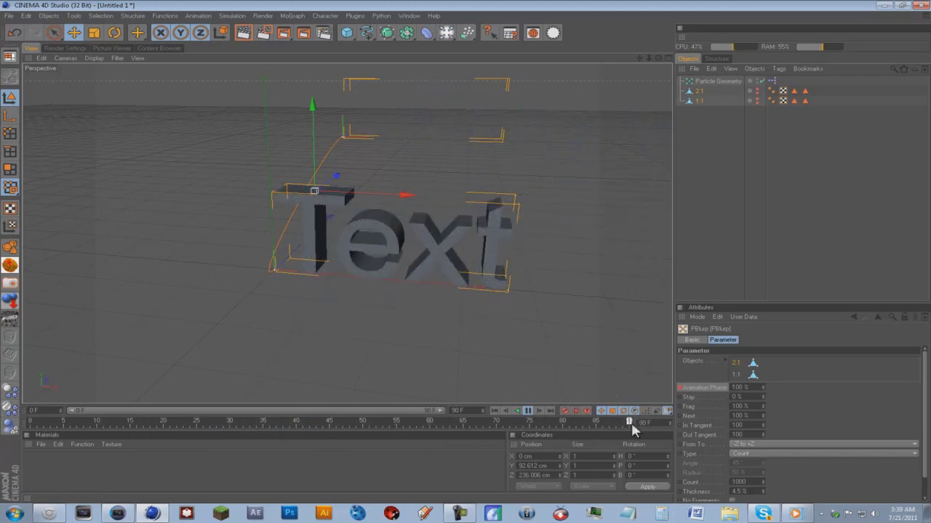
drag(528, 427, 263, 429)
drag(418, 442, 651, 429)
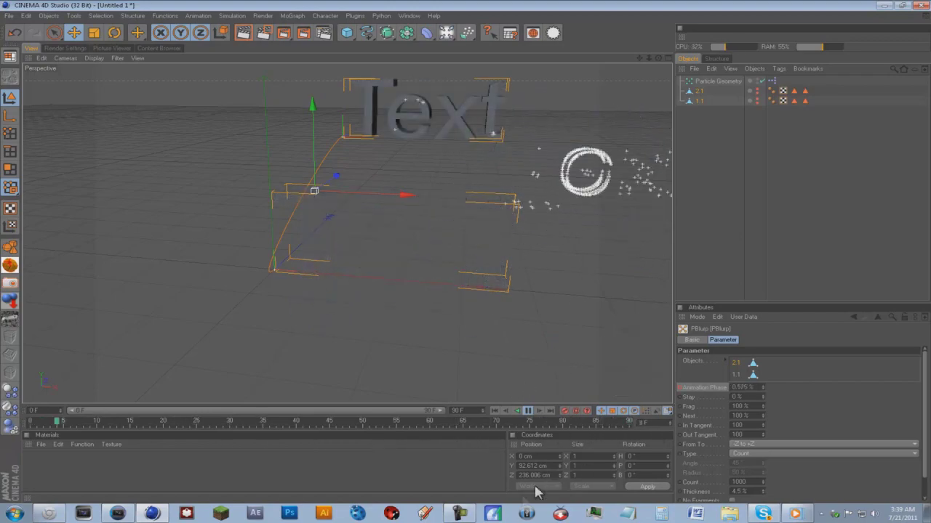